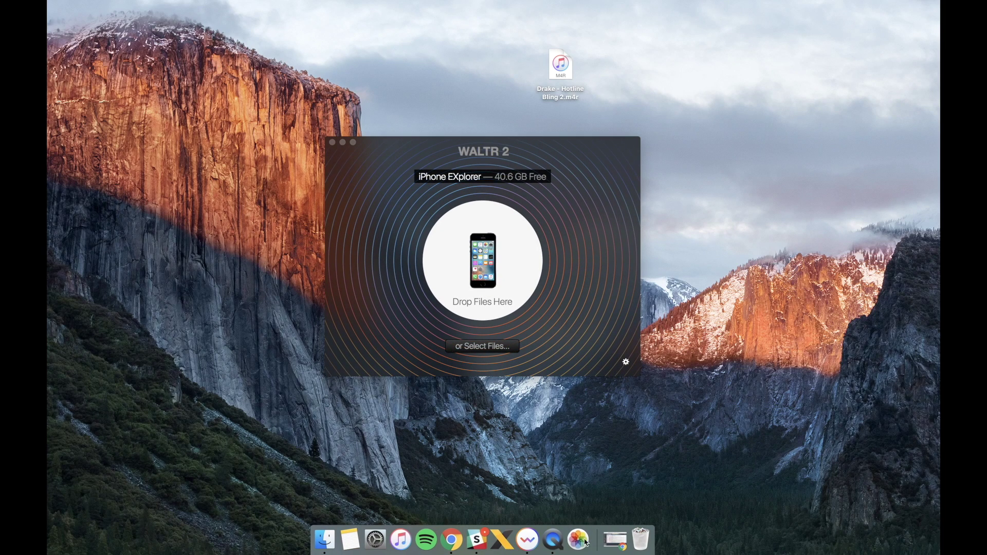
# Step: Bring WALTR 2 to the front and briefly open and close its preferences
pyautogui.click(625, 360)
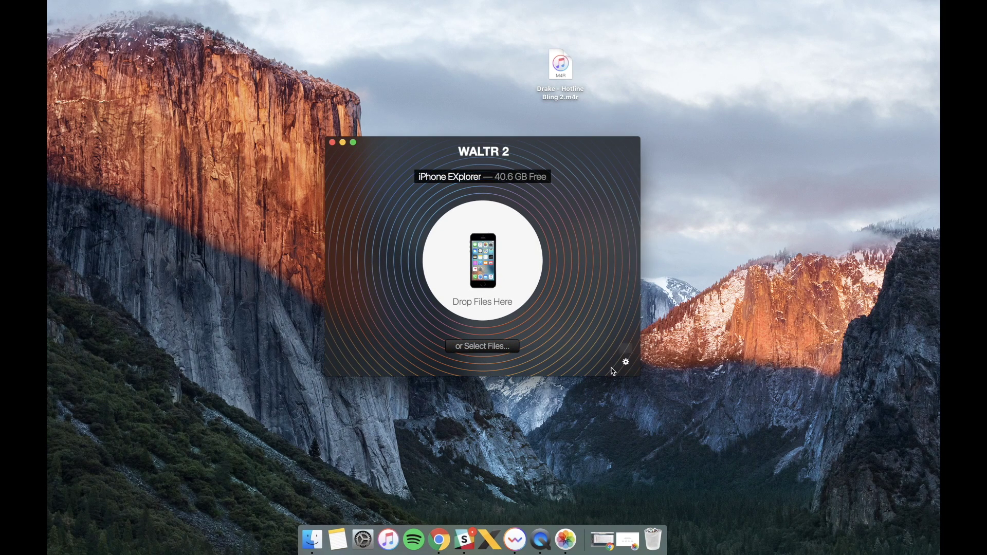
pyautogui.click(626, 362)
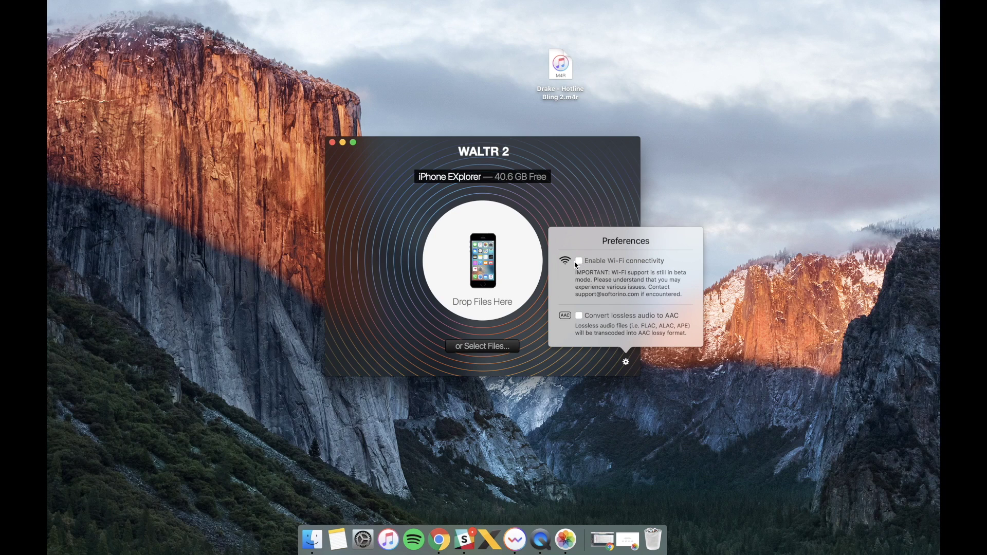
pyautogui.click(383, 341)
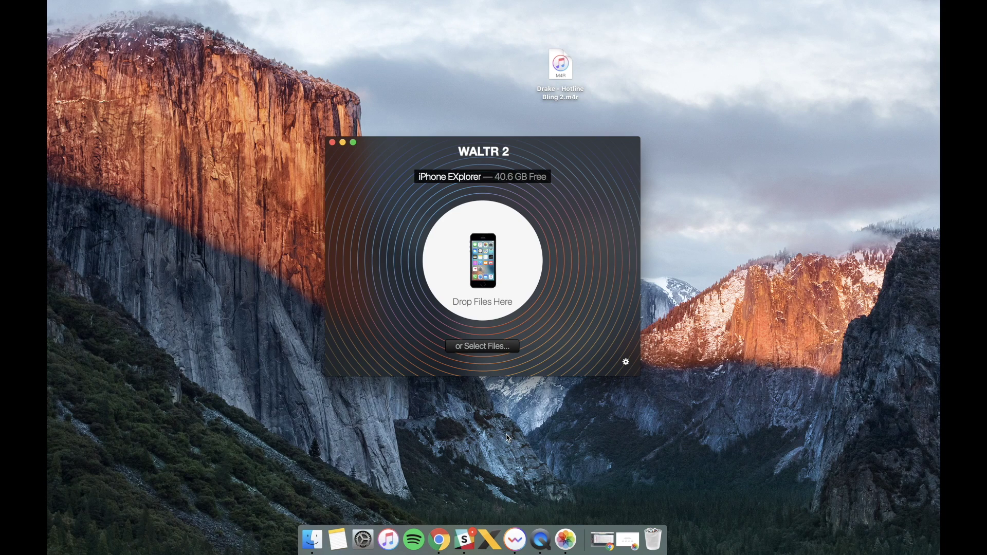
# Step: Leave 'Drake - Hotline Bling 2.m4r' unrenamed and drop it onto WALTR 2's Drop Files Here area
pyautogui.click(561, 76)
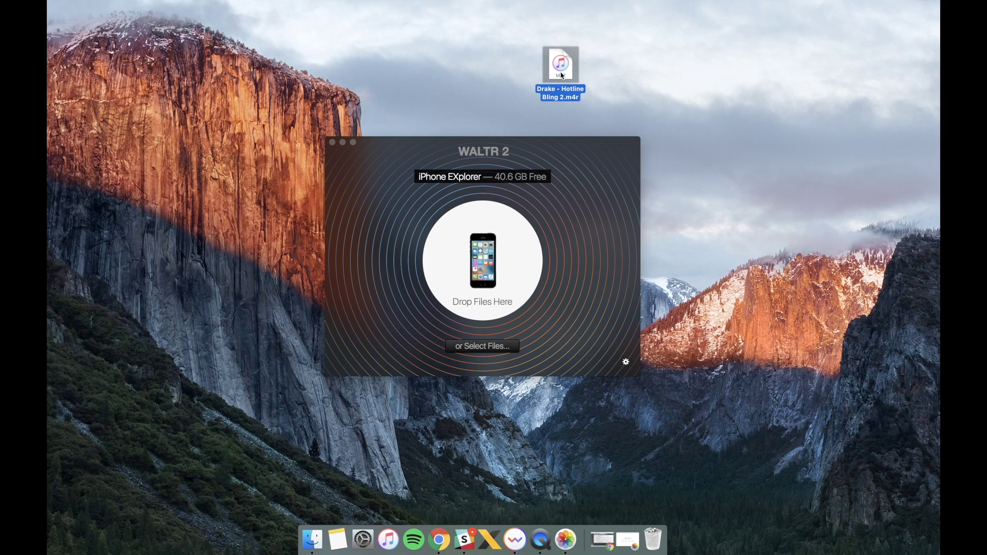
pyautogui.click(571, 97)
pyautogui.click(572, 98)
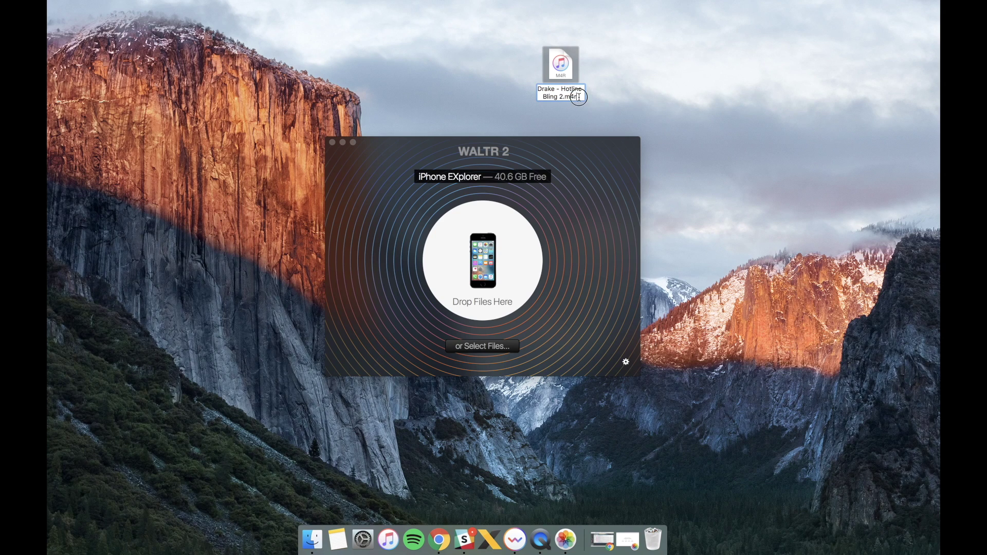
pyautogui.doubleClick(572, 97)
pyautogui.click(586, 111)
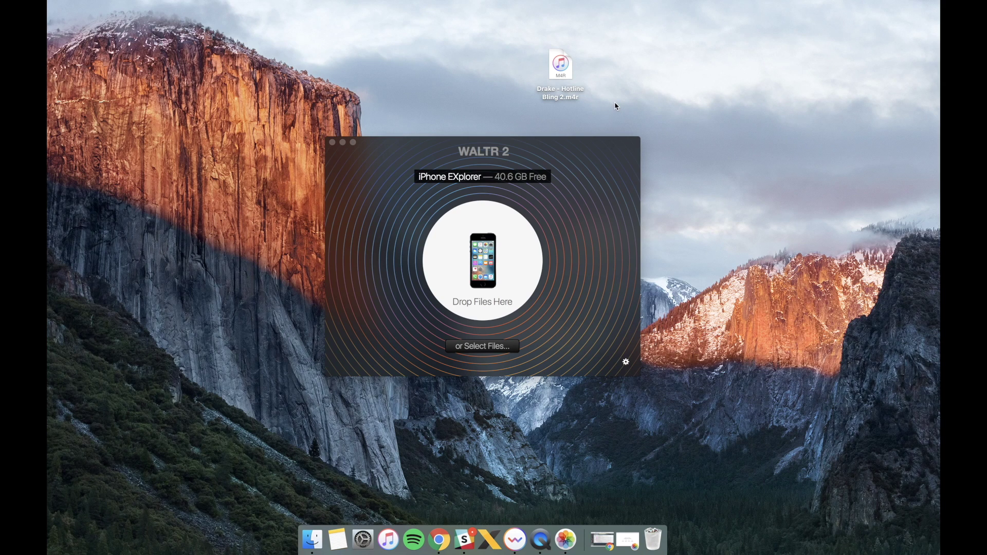
pyautogui.moveTo(561, 65); pyautogui.dragTo(486, 252)
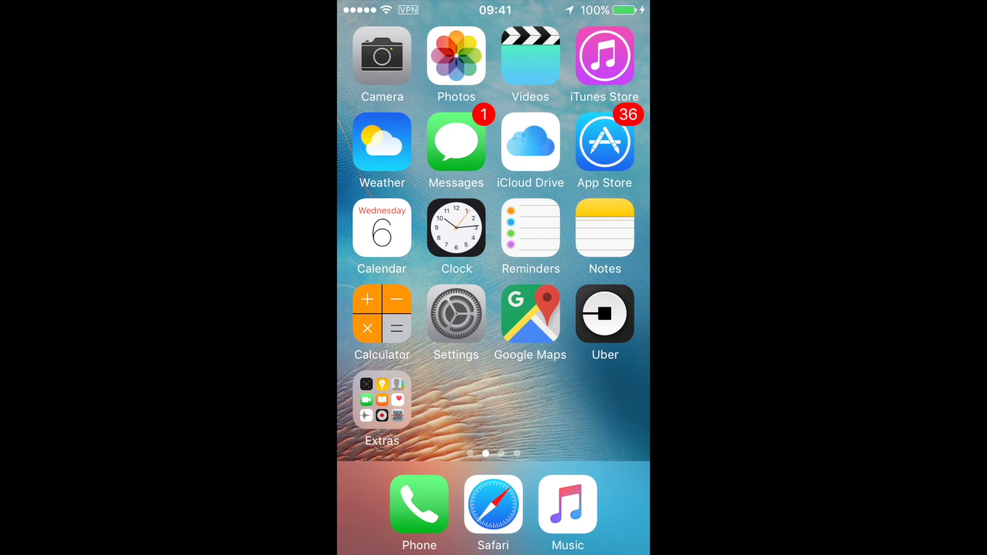
# Step: On the iPhone, go to Settings > Sounds > Ringtone to find Drake - Hotline Bling listed
pyautogui.click(456, 313)
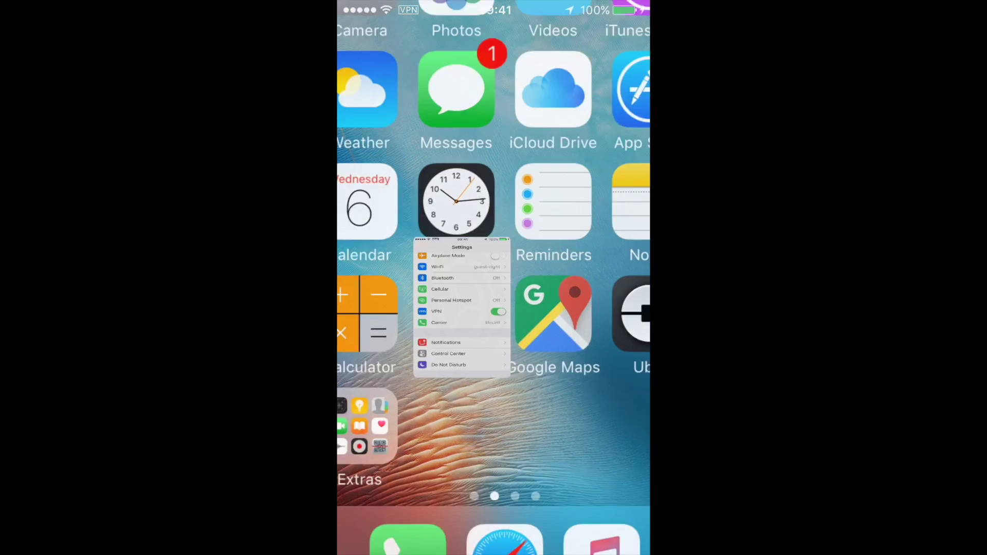
pyautogui.scroll(-8, 493, 309)
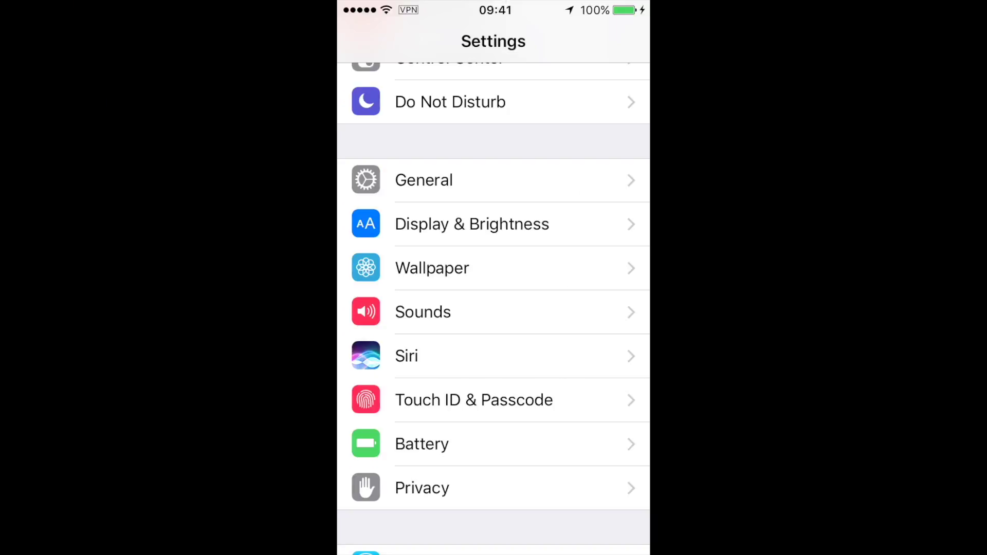
pyautogui.click(421, 311)
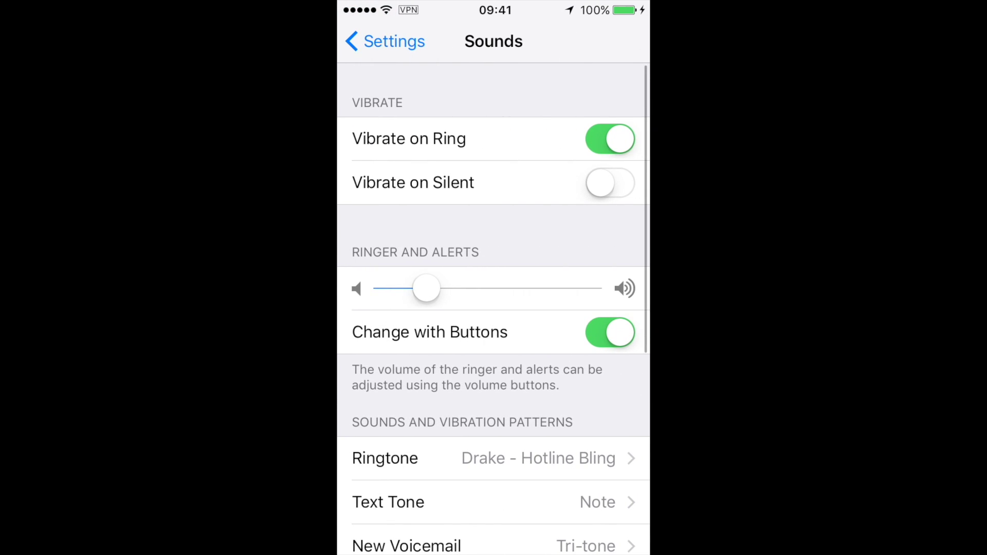
pyautogui.scroll(-4, 493, 308)
pyautogui.click(462, 275)
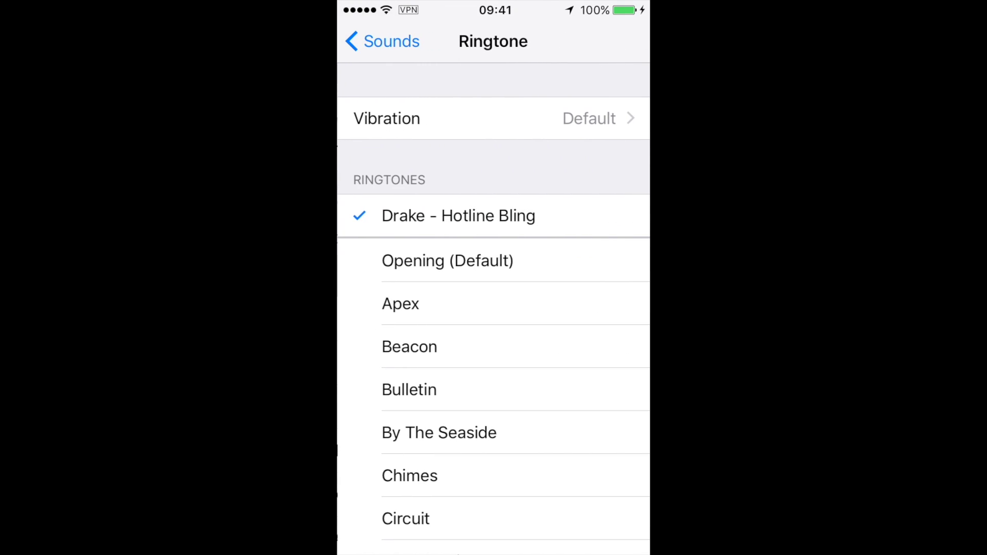
pyautogui.scroll(1, 494, 309)
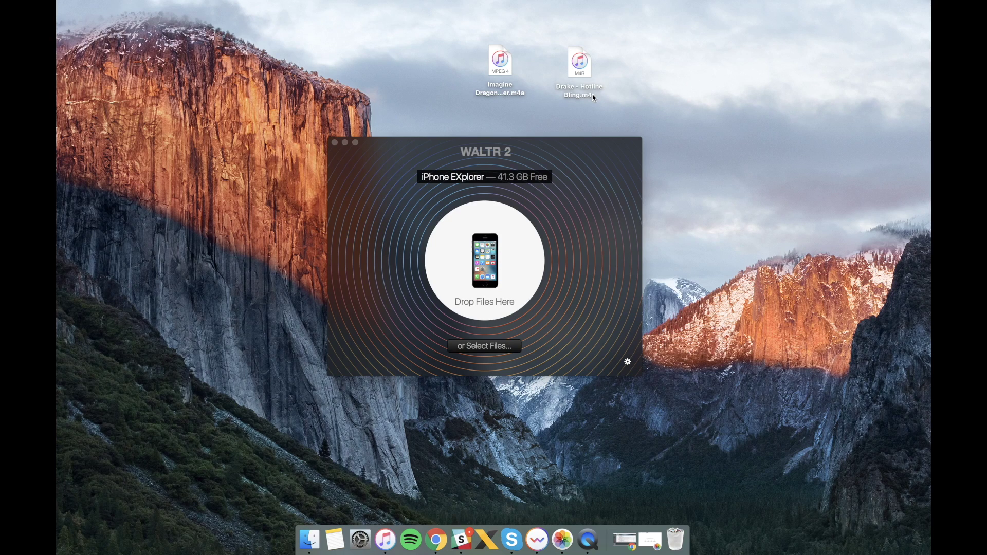
# Step: Change 'Imagine Dragons - Thunder' from .m4a to .m4r and confirm Use .m4r
pyautogui.click(523, 95)
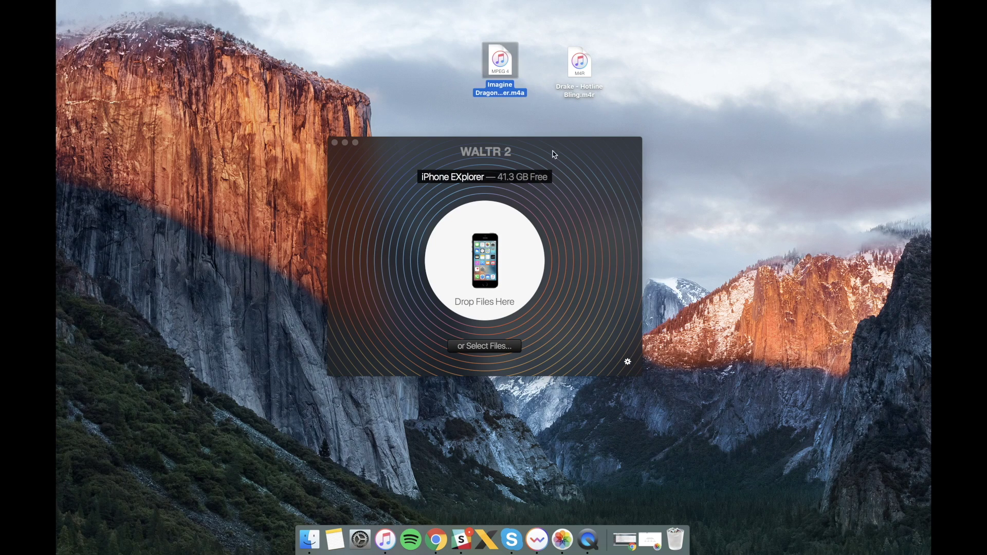
pyautogui.press('Return')
pyautogui.click(526, 92)
pyautogui.press('BackSpace')
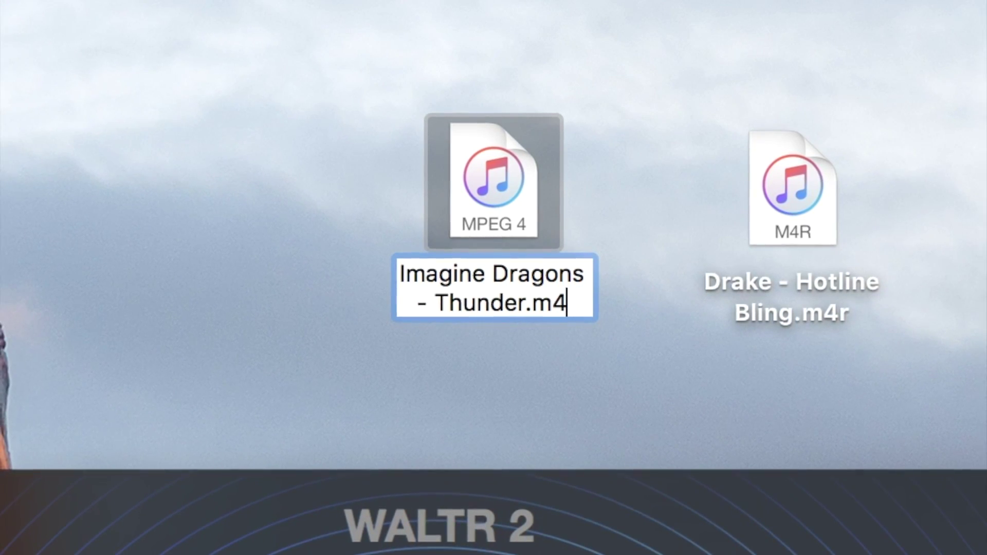
pyautogui.write('r')
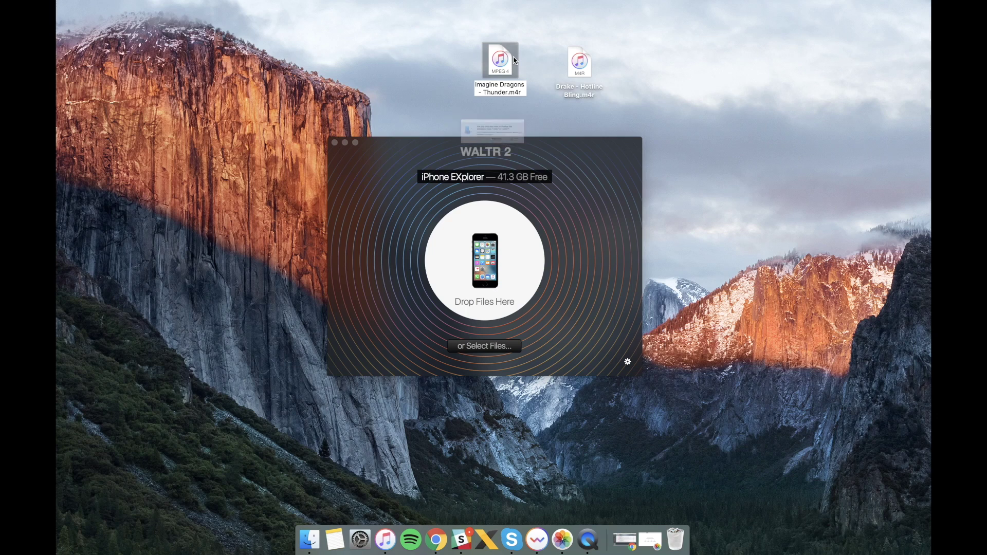
pyautogui.press('Return')
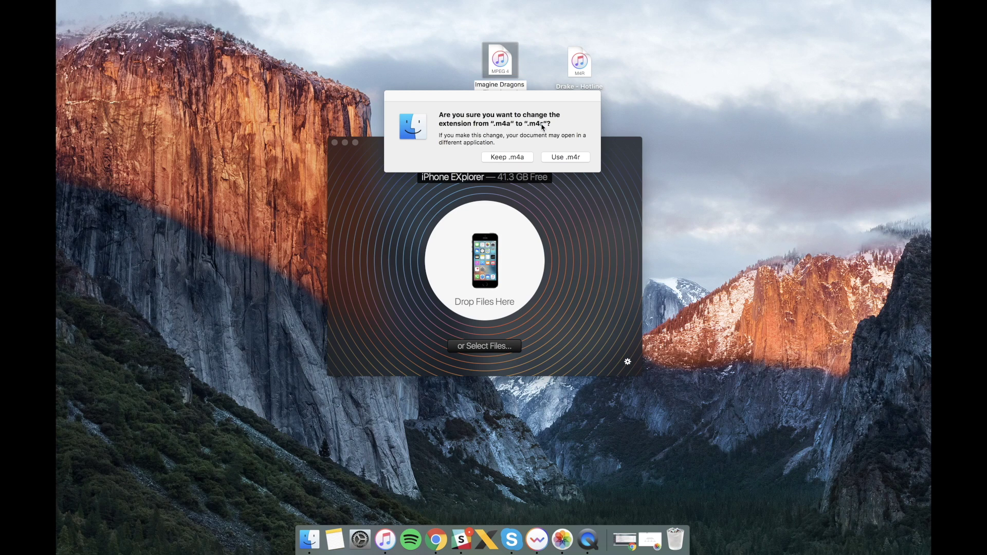
pyautogui.click(566, 158)
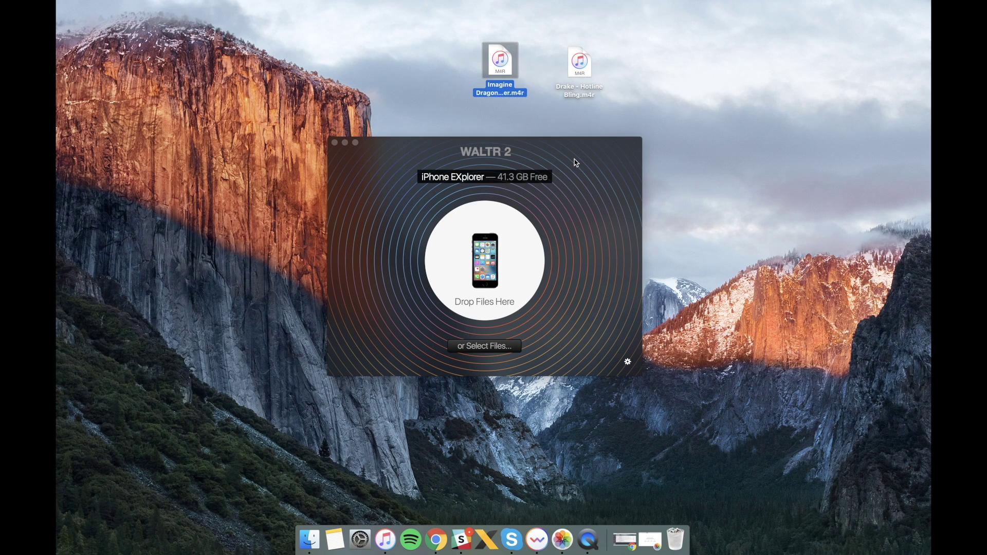
pyautogui.press('Return')
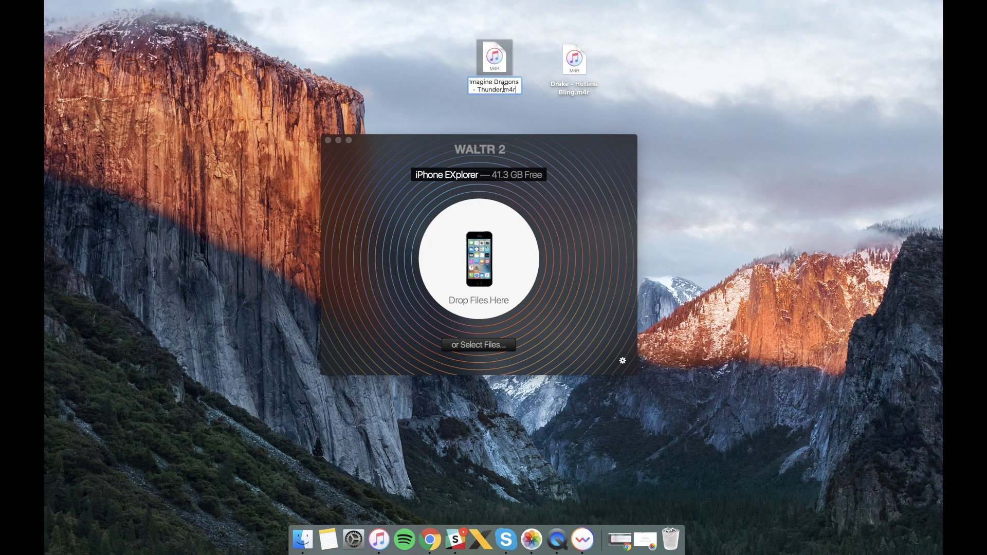
# Step: Drop 'Imagine Dragons - Thunder.m4r' onto WALTR 2's drop area to send it to the iPhone
pyautogui.click(498, 119)
pyautogui.moveTo(495, 59); pyautogui.dragTo(488, 216)
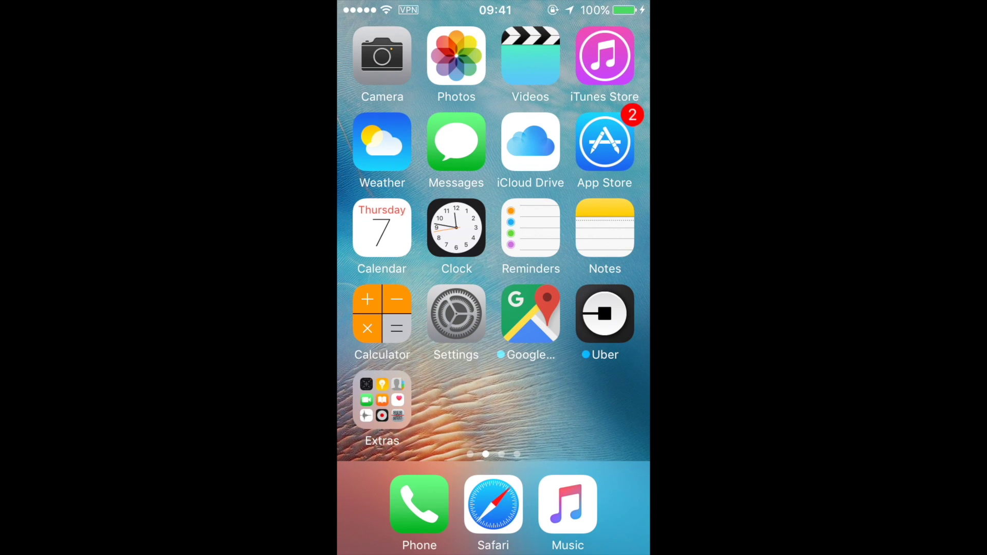
# Step: Select Thunder under Settings > Sounds > Ringtone, then return to the iPhone home screen
pyautogui.click(456, 314)
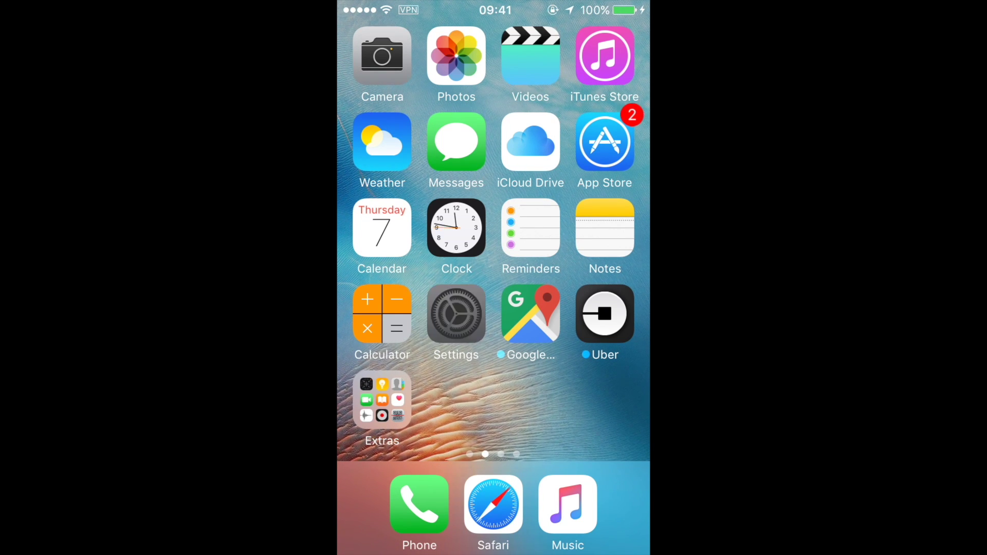
pyautogui.scroll(-10, 494, 308)
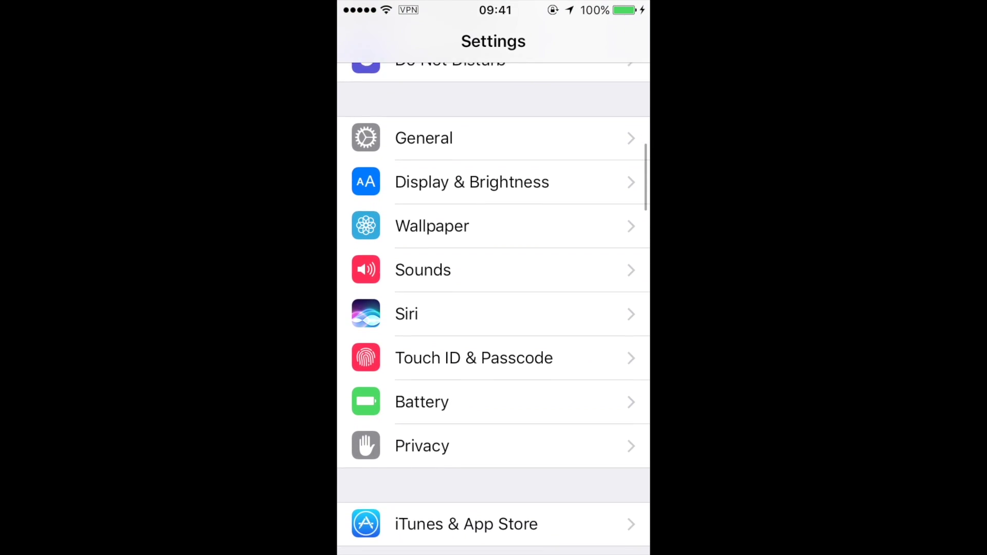
pyautogui.click(423, 249)
pyautogui.scroll(-2, 494, 308)
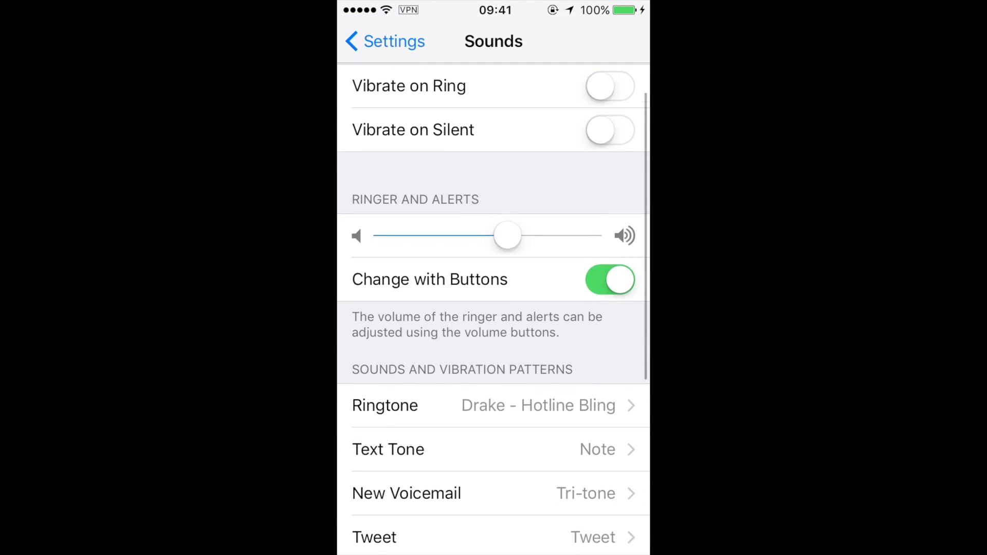
pyautogui.scroll(-2, 493, 308)
pyautogui.click(386, 339)
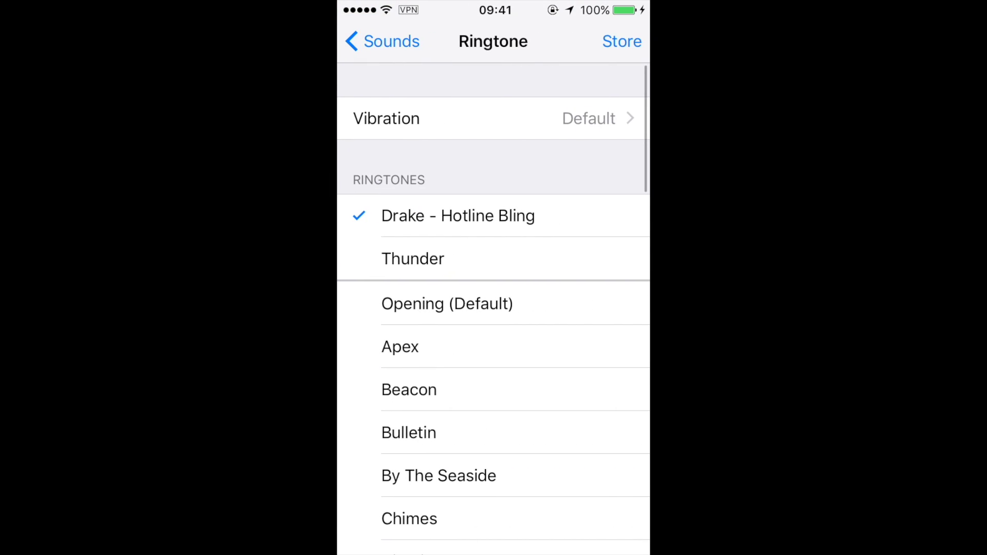
pyautogui.click(413, 258)
pyautogui.press('Home')
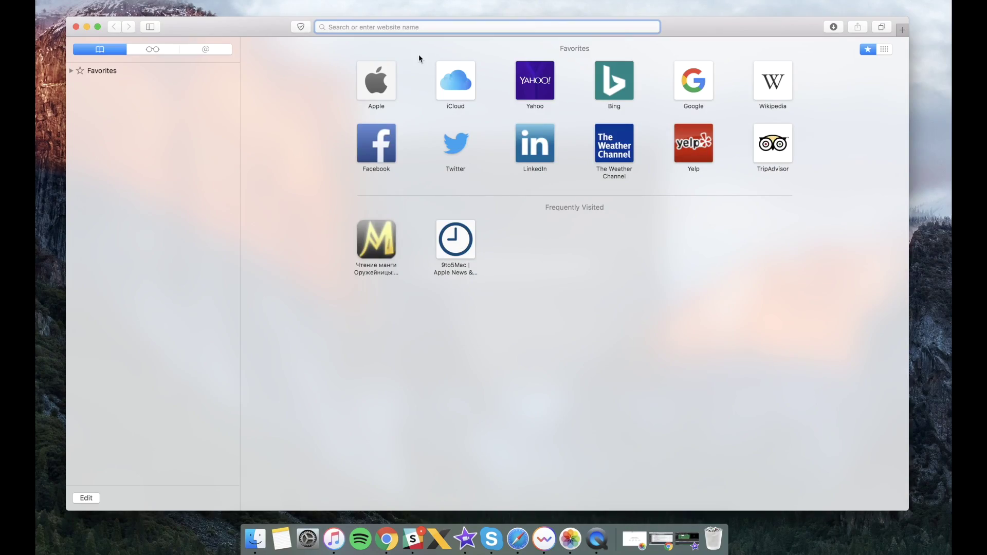
# Step: Go to softorino.com in Safari and choose WALTR 2 under Our Products
pyautogui.write('softorino.com')
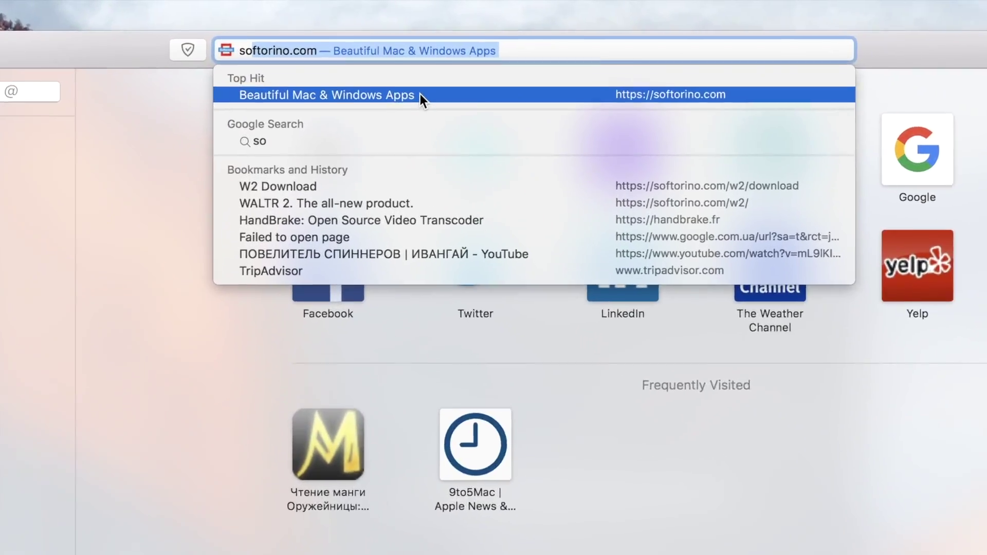
pyautogui.click(382, 61)
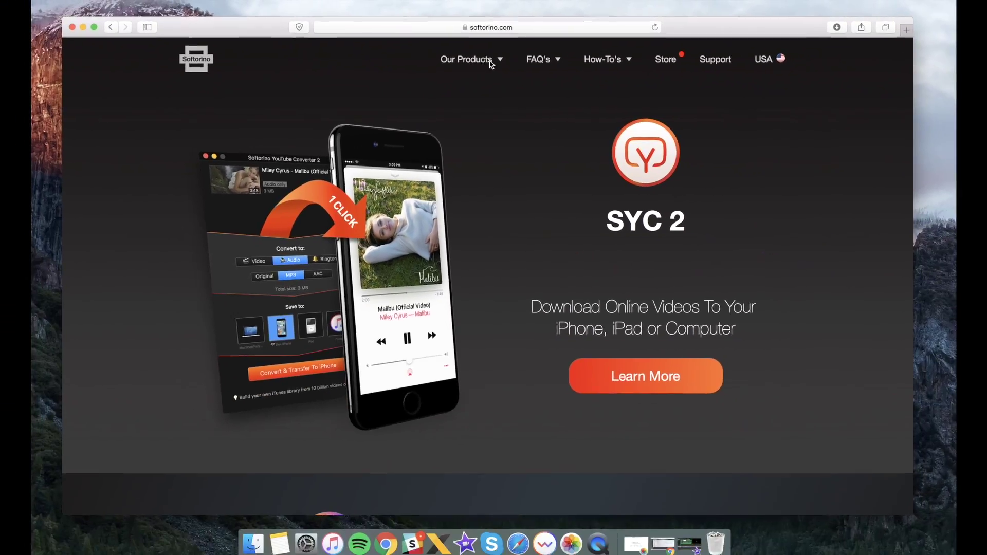
pyautogui.moveTo(491, 64)
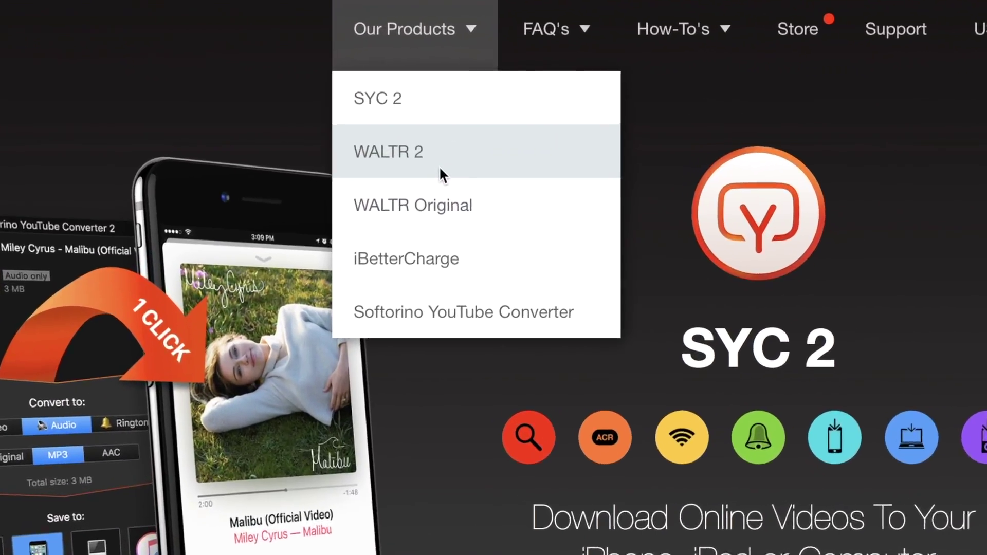
pyautogui.click(442, 173)
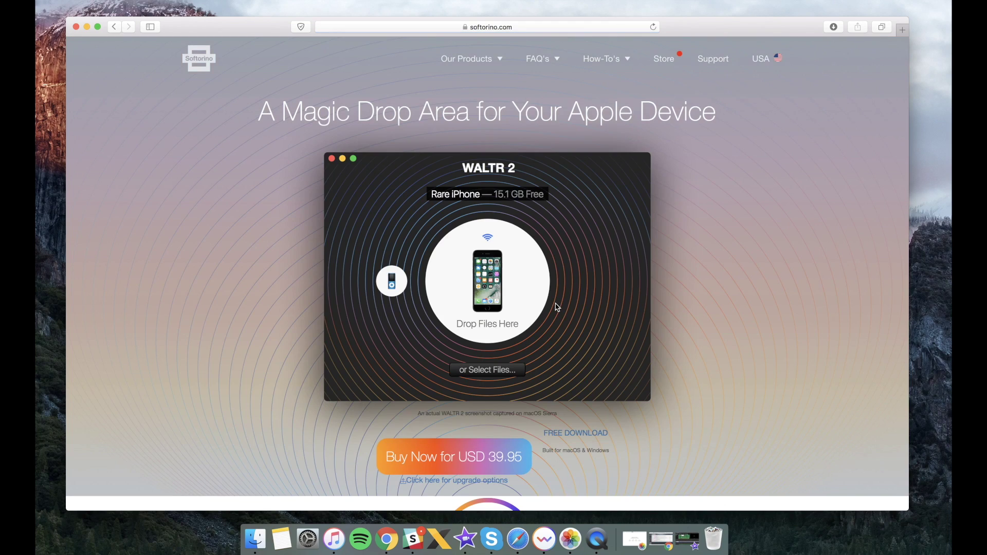